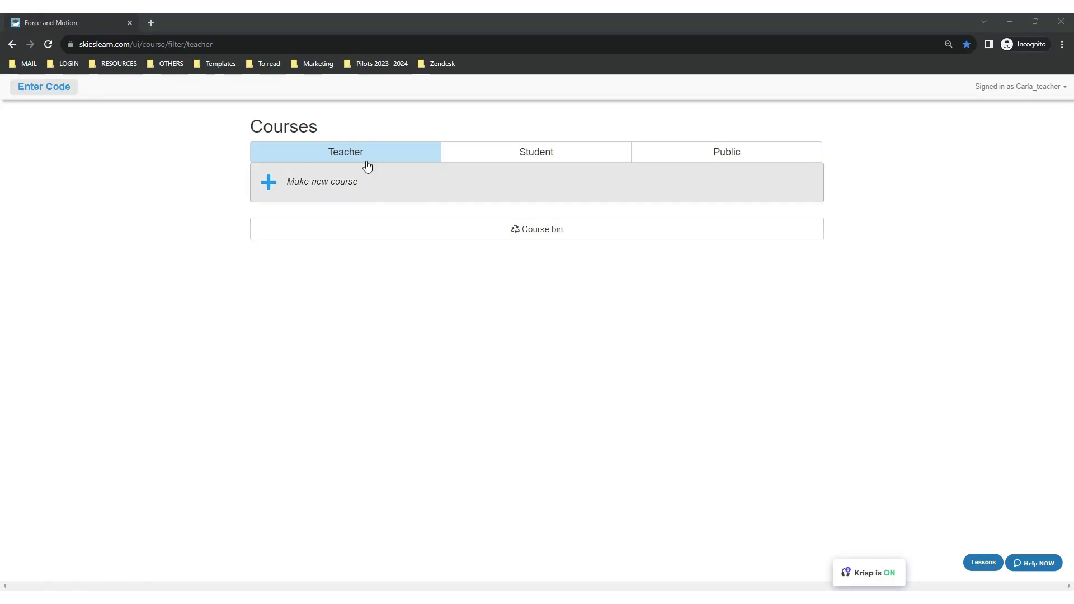
# Create a new course and start entering the title '8th Grade Science'.
pyautogui.click(345, 185)
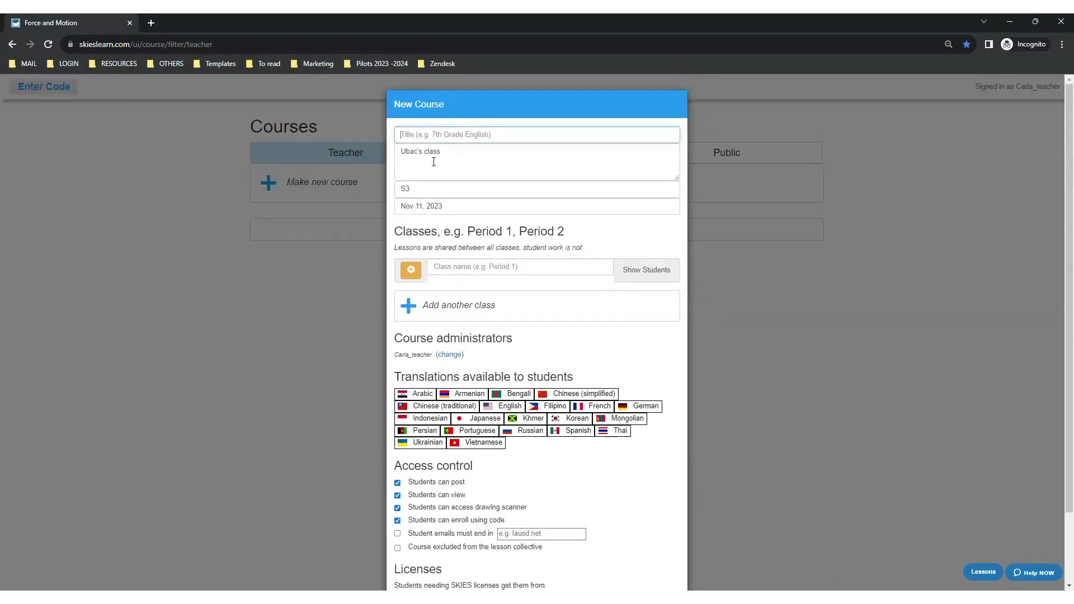
pyautogui.click(436, 137)
pyautogui.write('8th Grade')
pyautogui.write(' Science')
# Name the first class 'Period 1' and add a second class row for 'Period 2'.
pyautogui.click(459, 269)
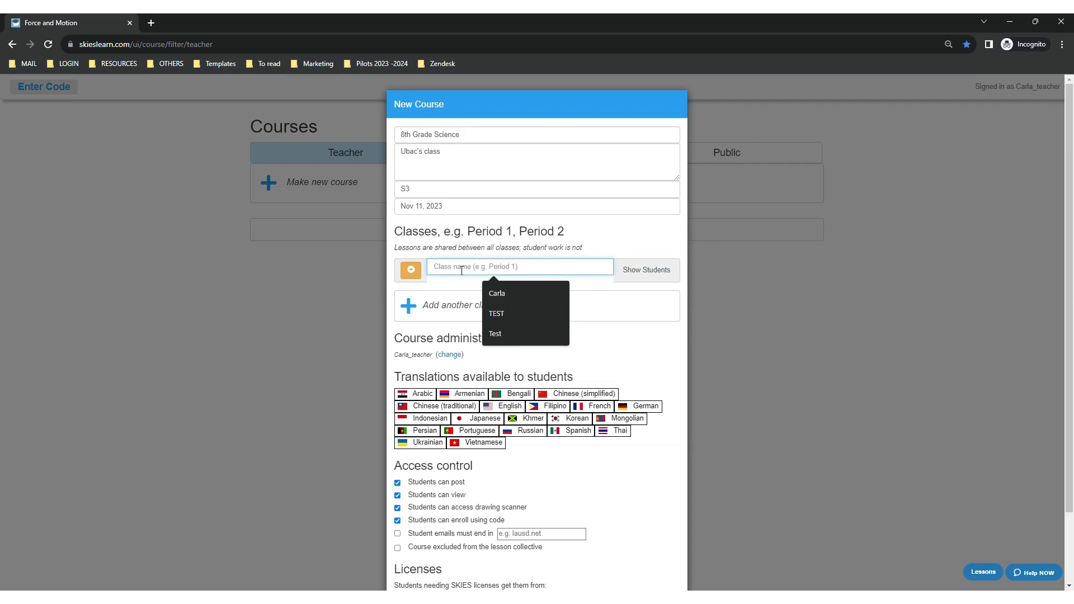
pyautogui.write('Period 1')
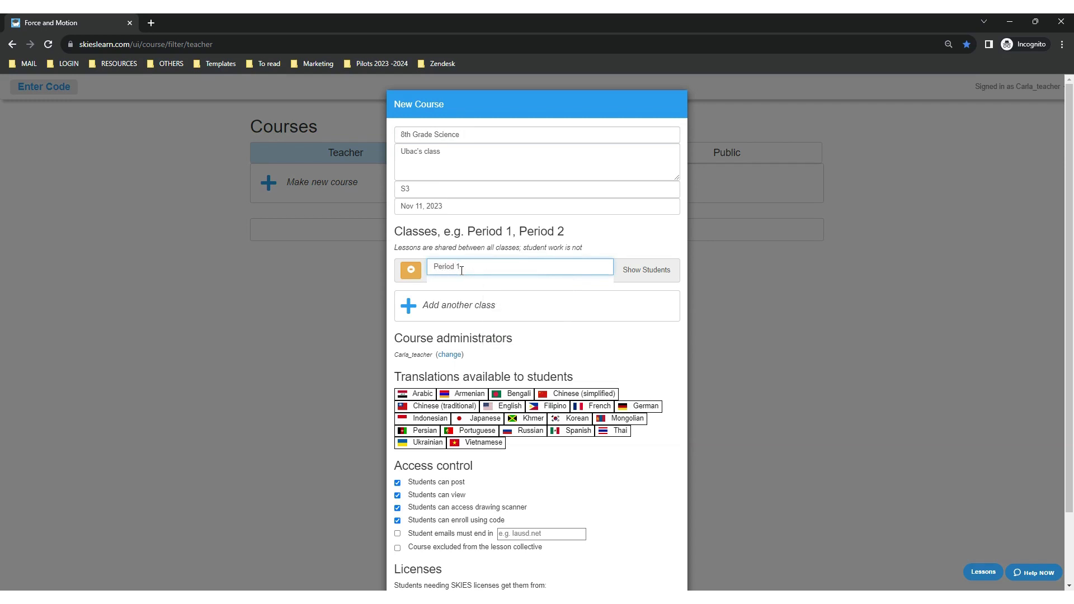
pyautogui.click(456, 307)
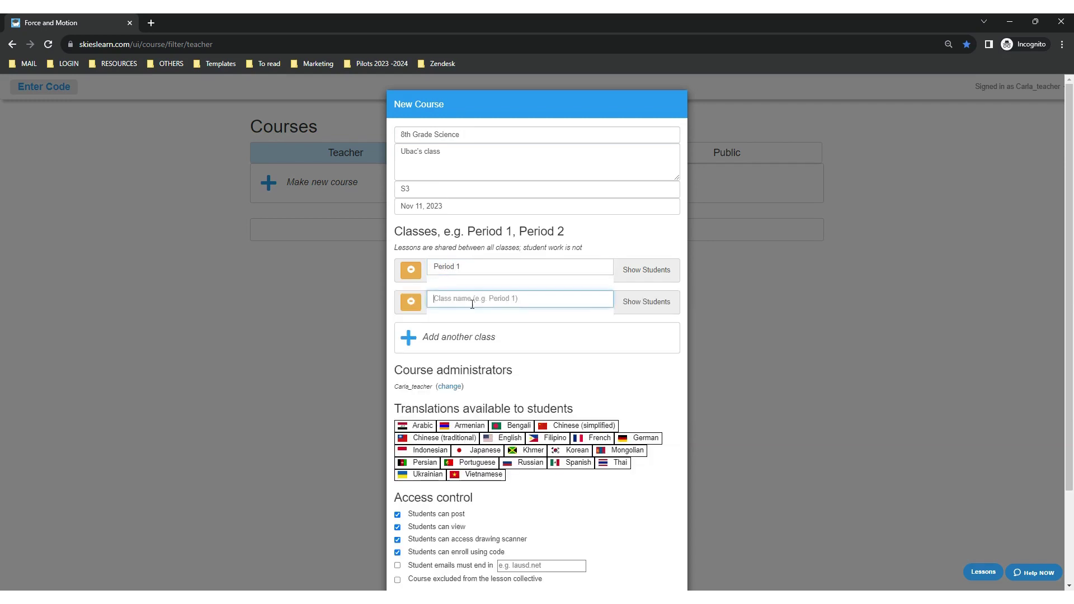
pyautogui.write('Peri')
pyautogui.write('od 2')
pyautogui.scroll(-1, 472, 300)
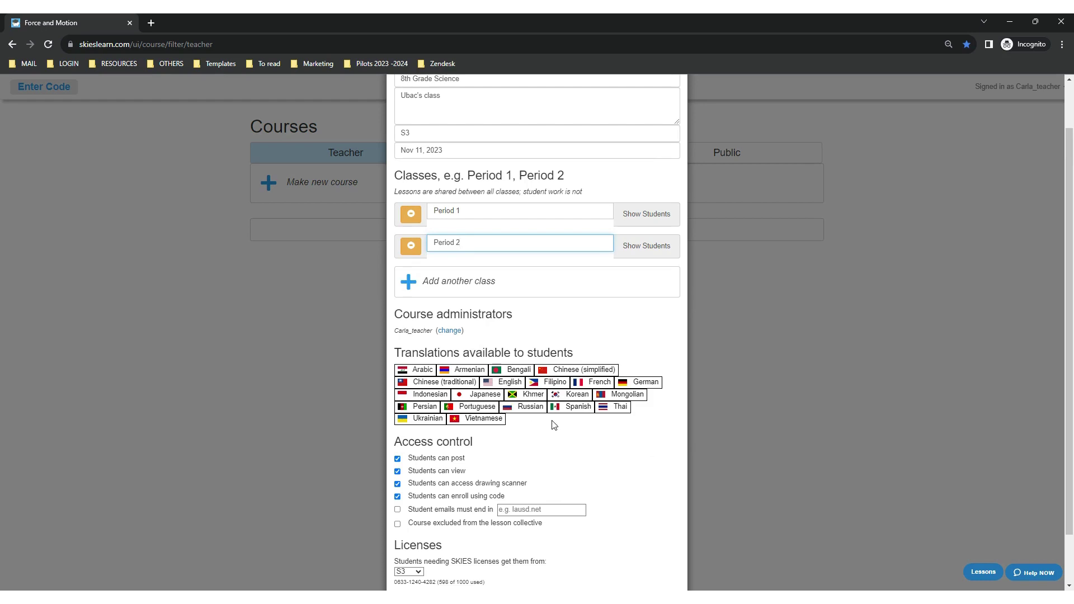
# Enable Japanese as a student translation and set the licence source to S3.
pyautogui.click(478, 394)
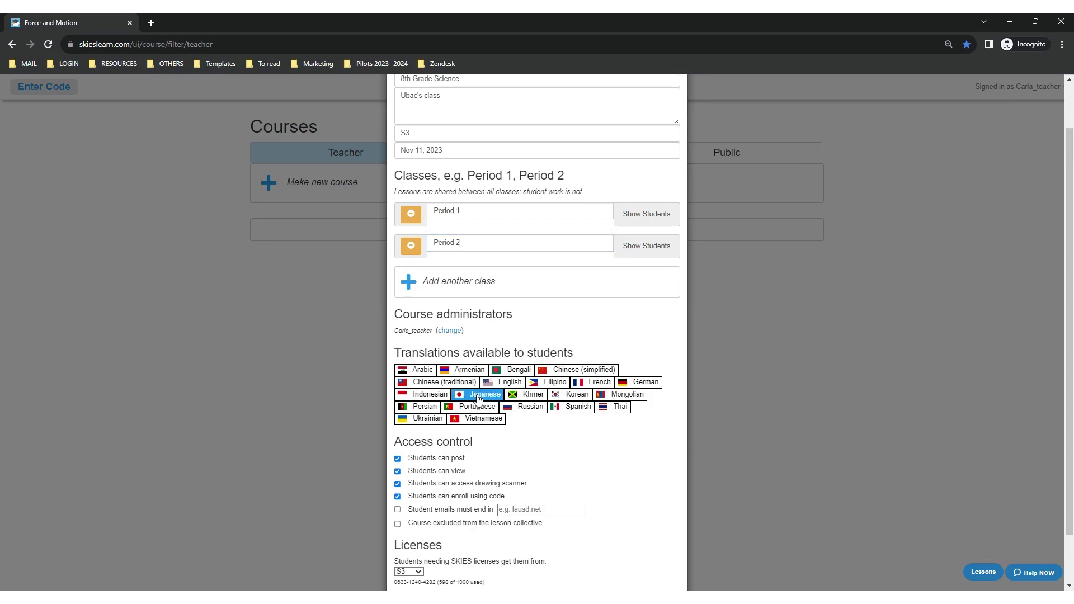
pyautogui.scroll(-2, 479, 397)
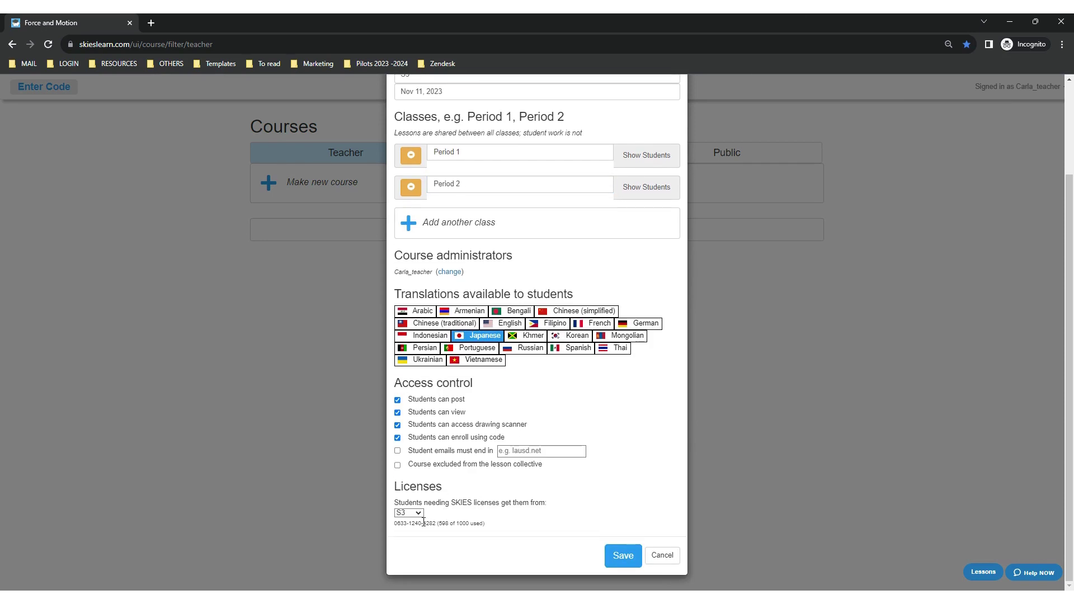
pyautogui.click(417, 512)
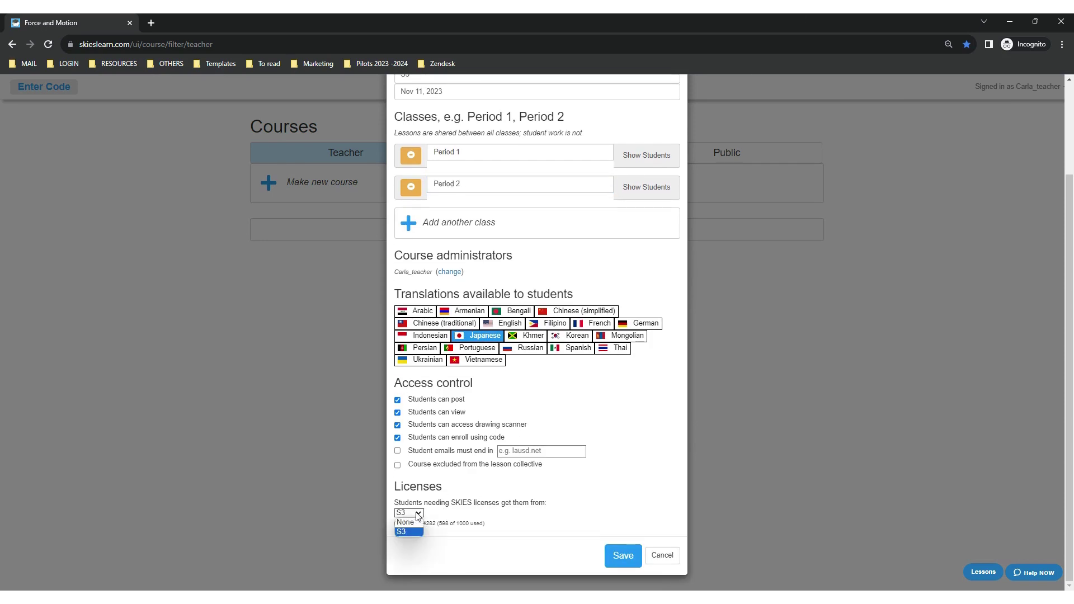
pyautogui.click(408, 532)
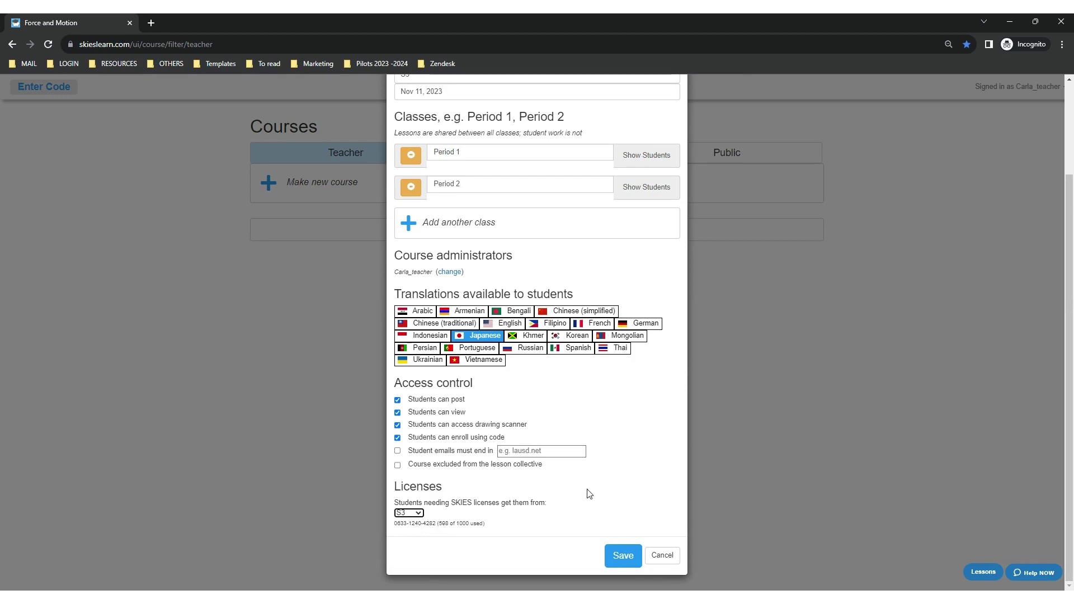
# Save the 8th Grade Science course and open its Period 1 class.
pyautogui.click(623, 555)
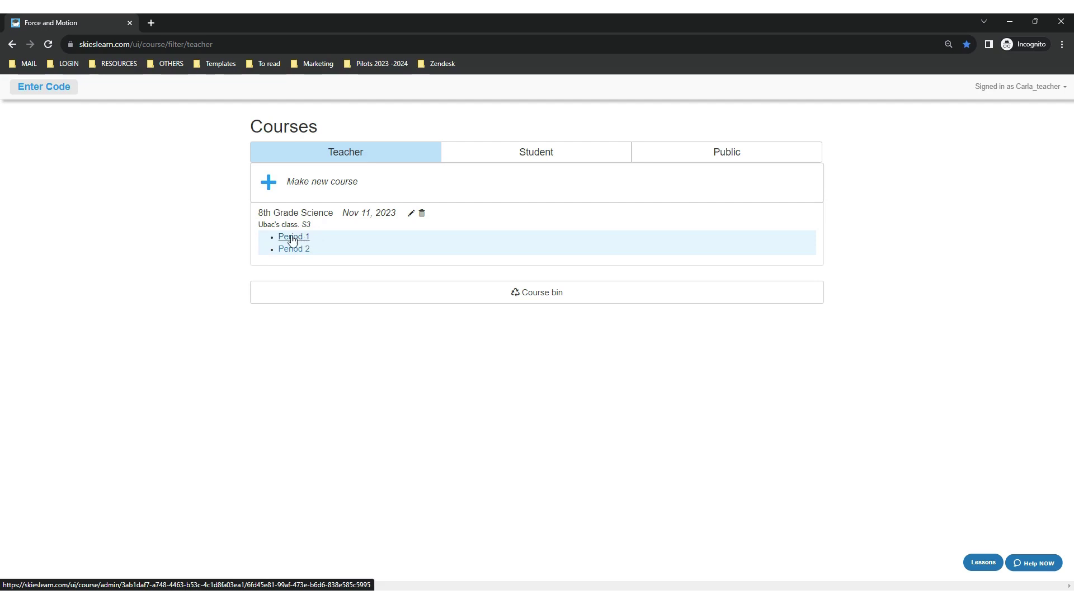
pyautogui.click(293, 236)
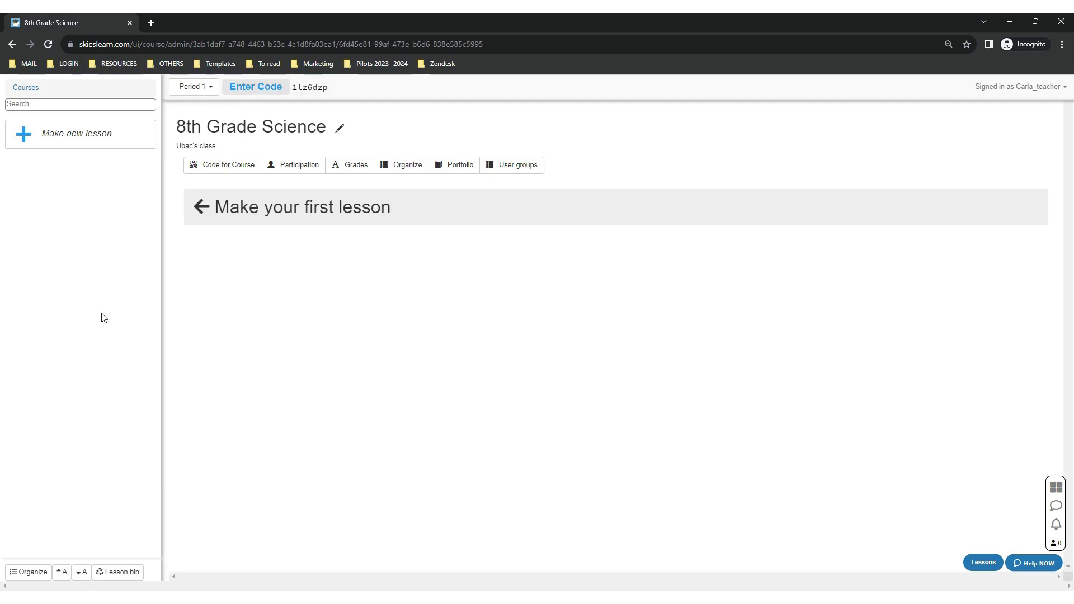
# Add a new lesson titled 'Force and motion' and save it with no cards.
pyautogui.click(76, 138)
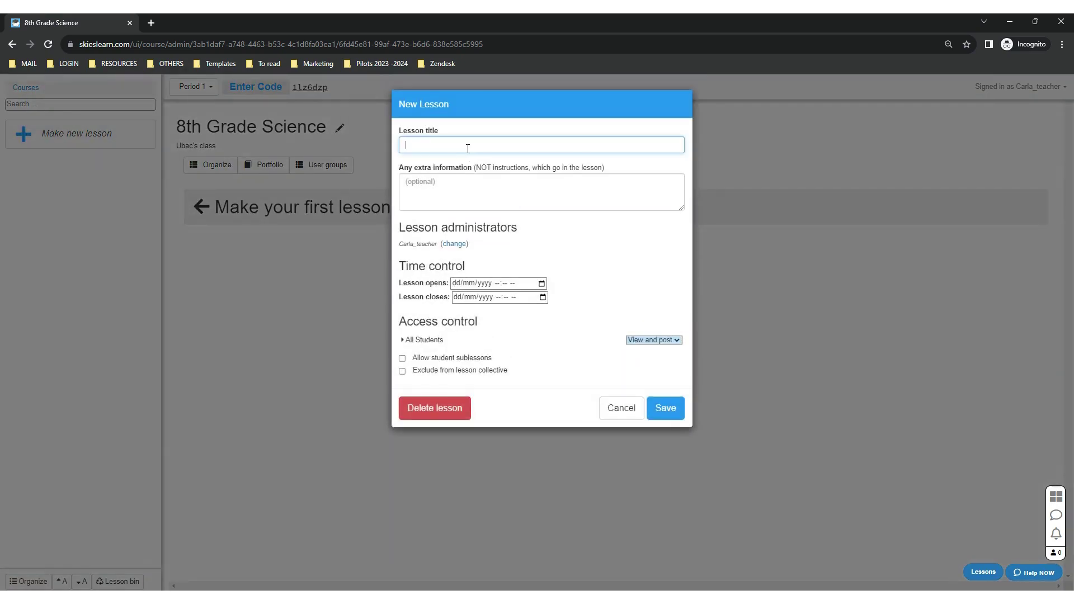
pyautogui.write('Force and ')
pyautogui.write('motion')
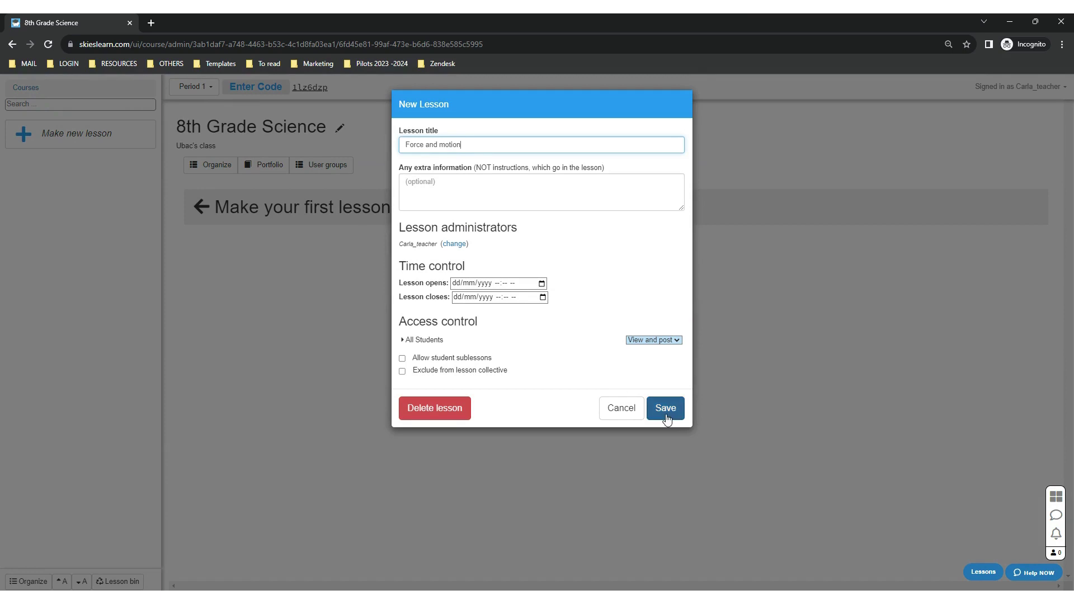
pyautogui.click(666, 408)
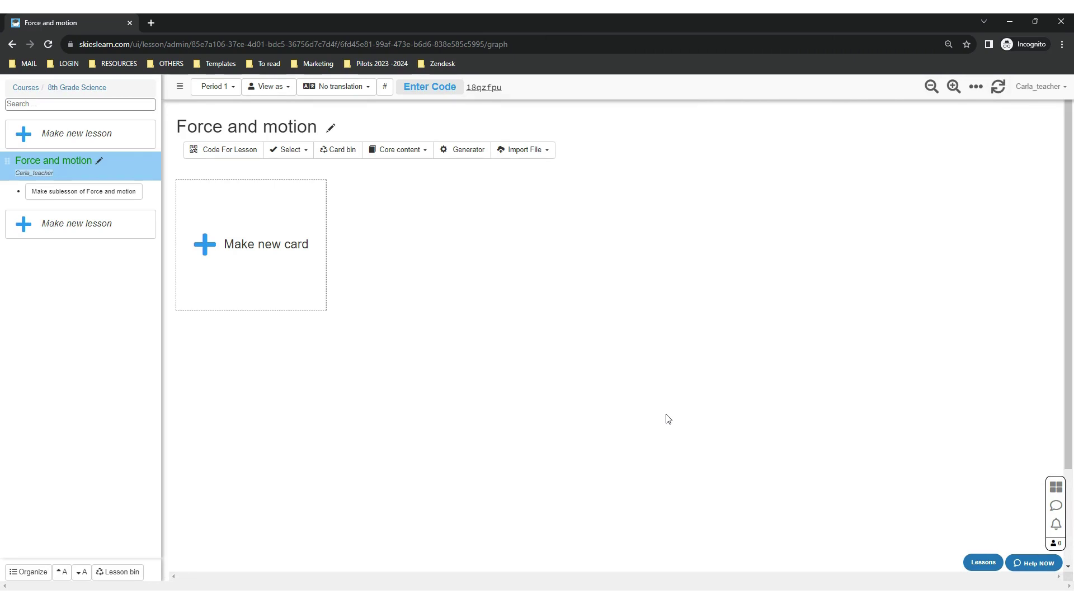
pyautogui.click(264, 231)
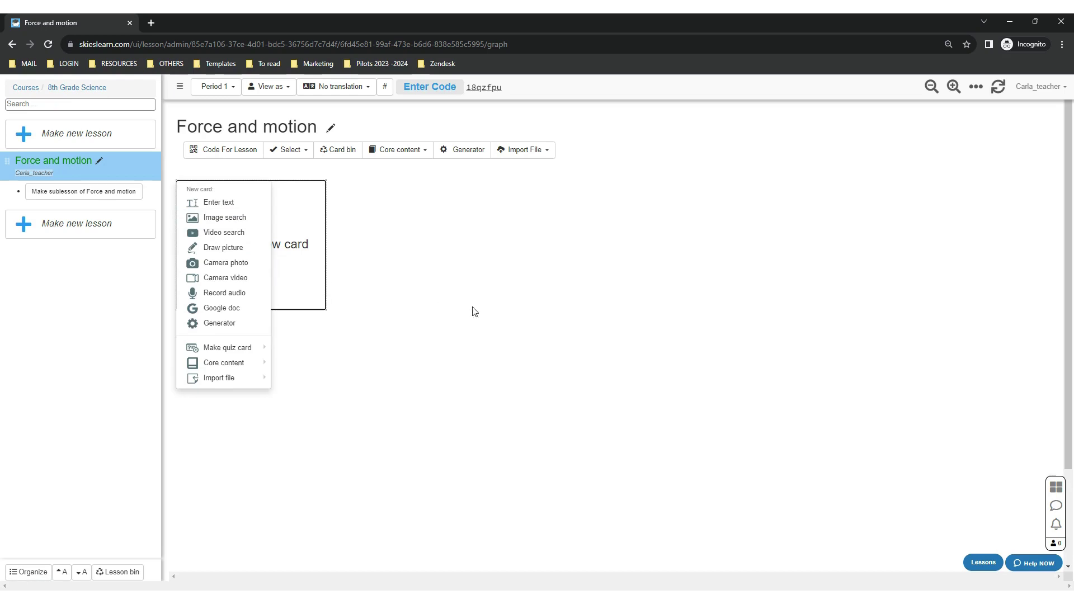
pyautogui.click(483, 316)
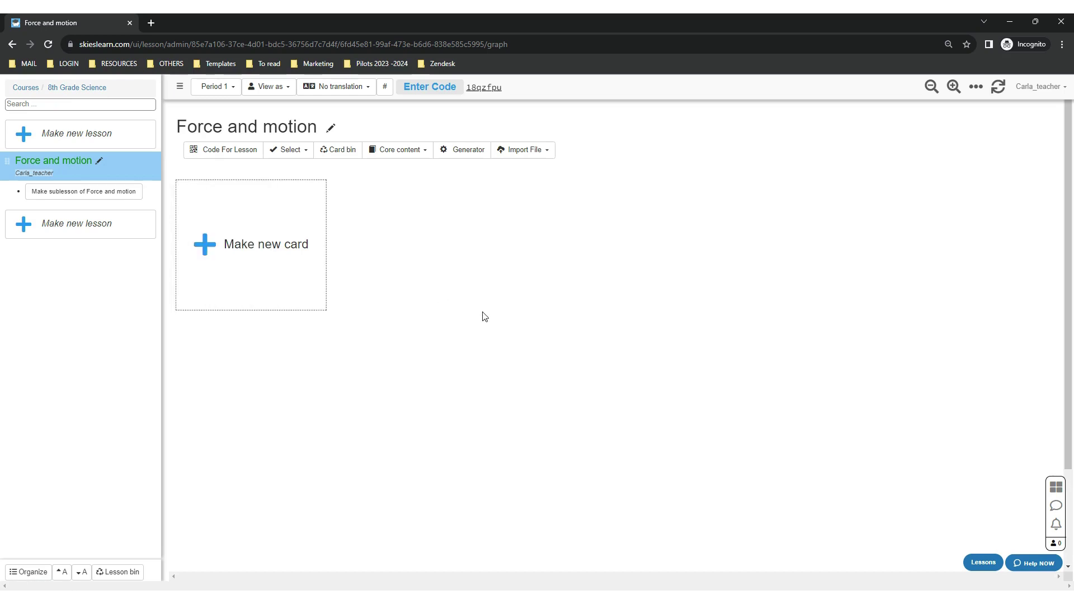